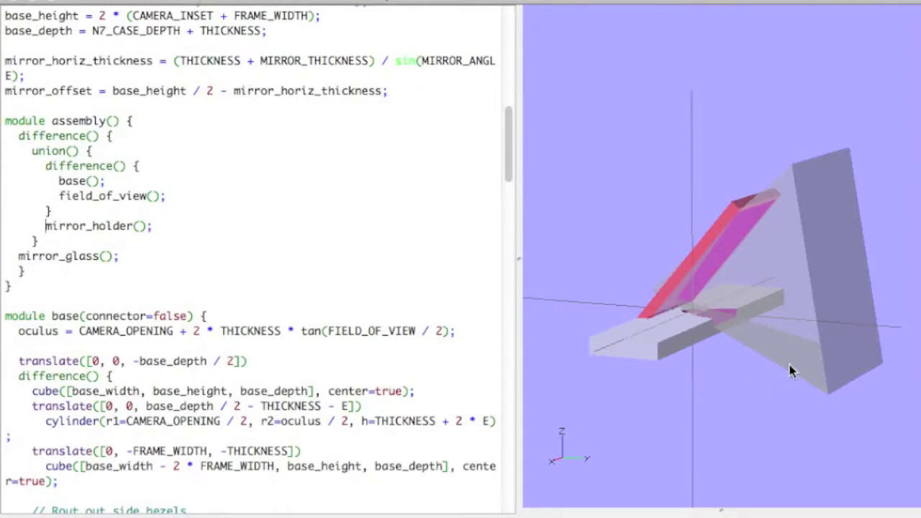
- Examine the mirror holder assembly from several sides and look through its source code, including the measurements, design constants and modules
mouse_move(793, 345)
mouse_down()
mouse_move(784, 370)
mouse_move(724, 302)
mouse_move(853, 360)
mouse_move(799, 378)
mouse_move(825, 339)
mouse_move(841, 376)
mouse_move(756, 373)
mouse_move(787, 368)
mouse_move(789, 356)
mouse_up()
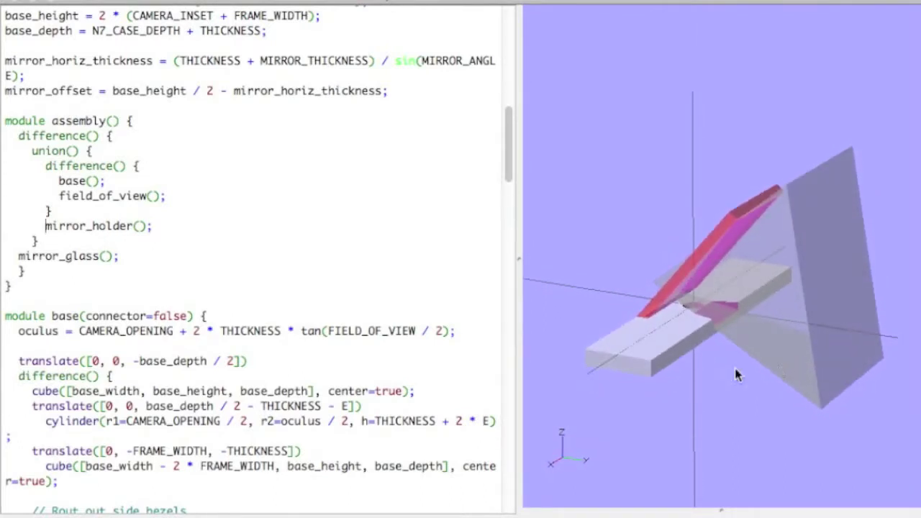
drag(689, 376, 786, 369)
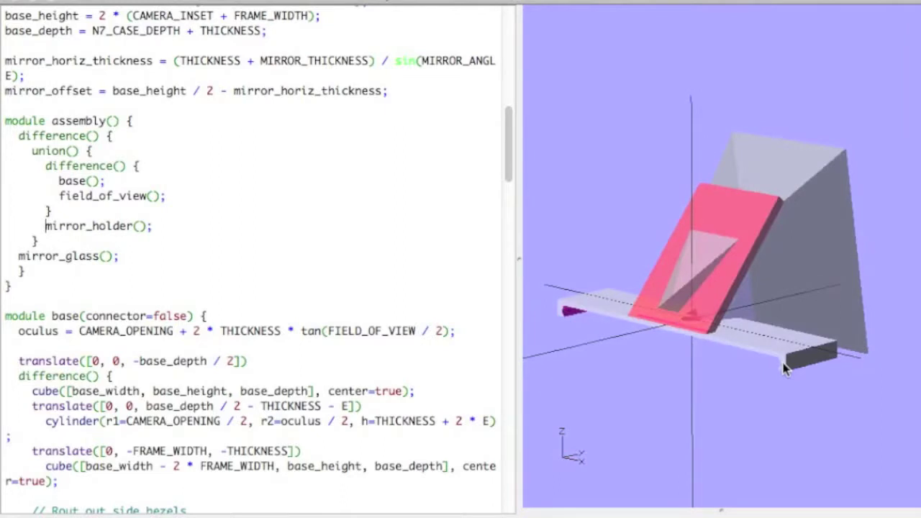
drag(662, 391, 636, 386)
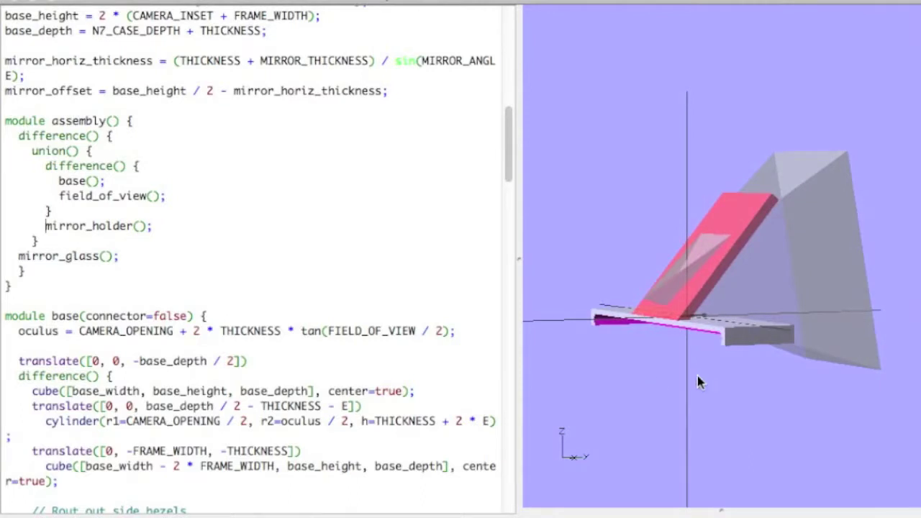
drag(790, 375, 734, 389)
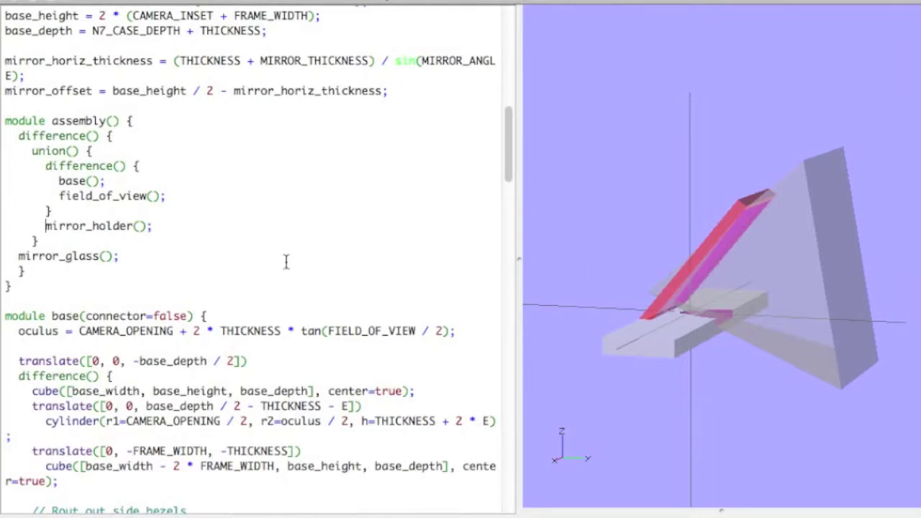
scroll(285, 263, down, 5)
scroll(286, 263, down, 20)
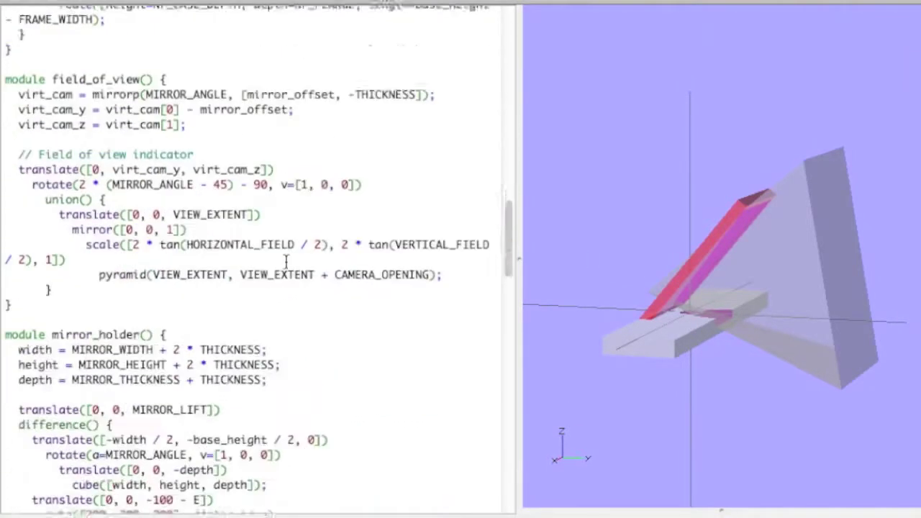
scroll(286, 263, down, 17)
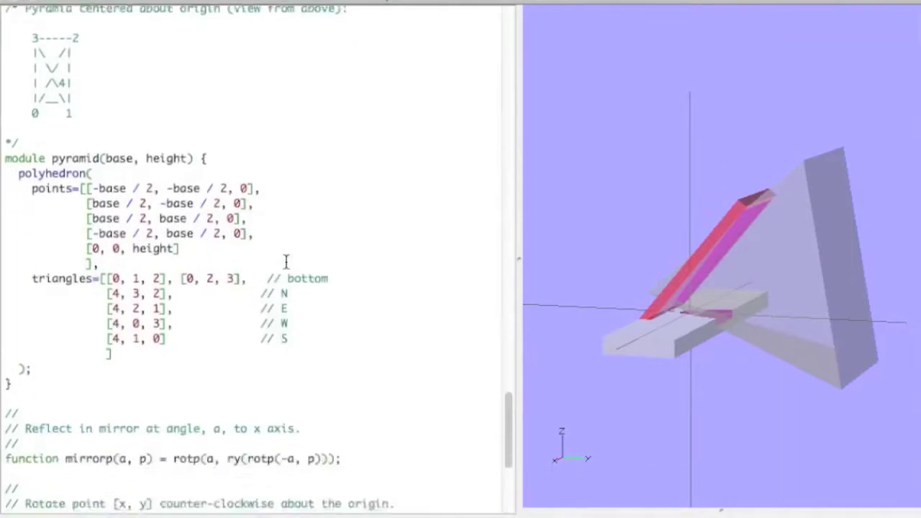
scroll(286, 262, up, 20)
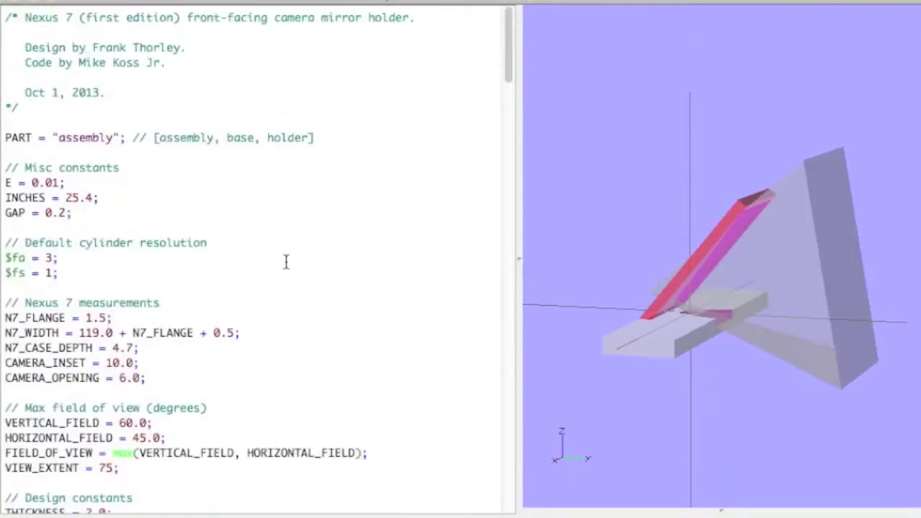
scroll(286, 263, down, 10)
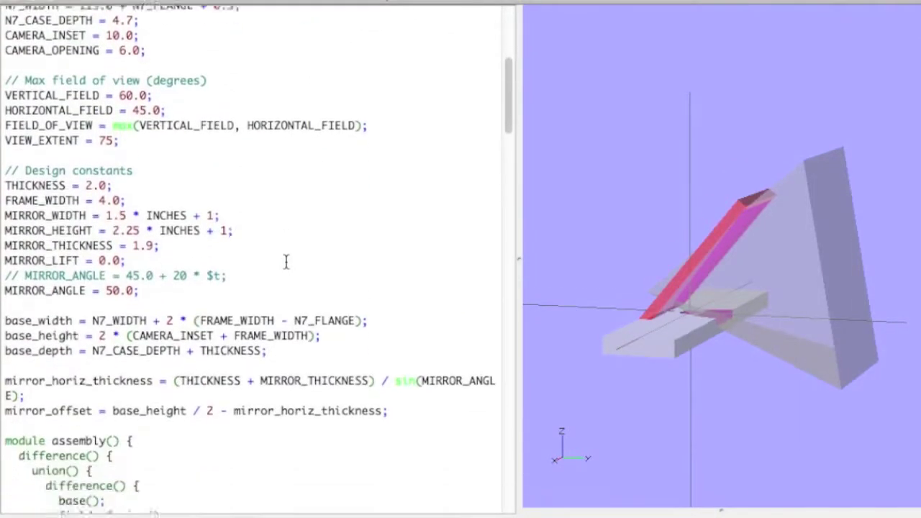
scroll(286, 262, down, 2)
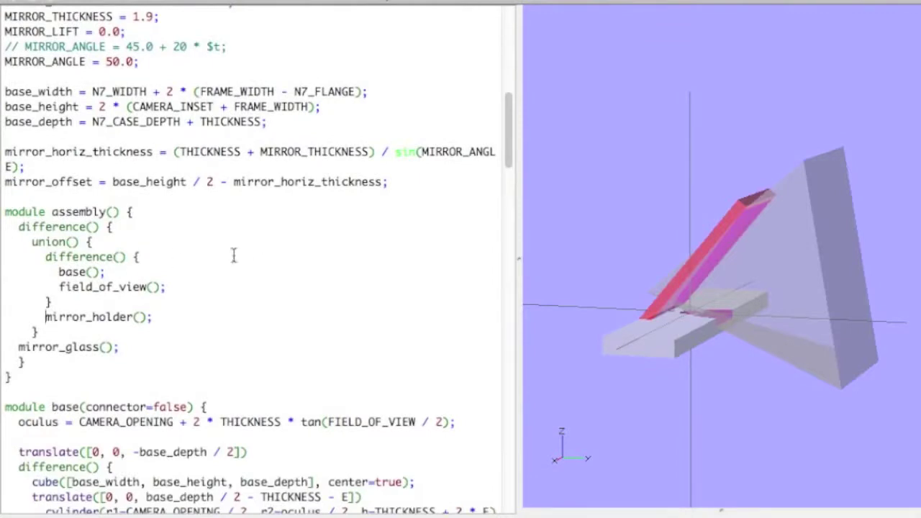
- Add the # debug modifier before base() in the assembly module and preview the highlighted base
click(272, 232)
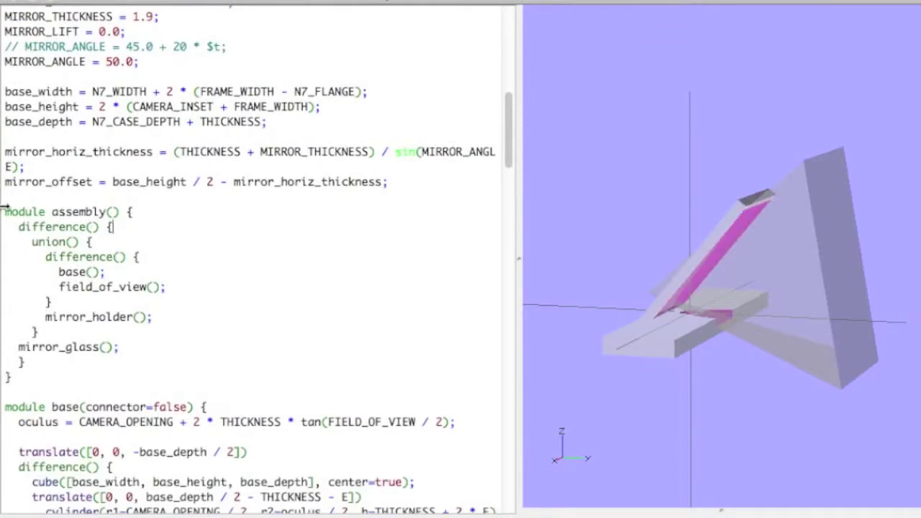
drag(25, 209, 133, 325)
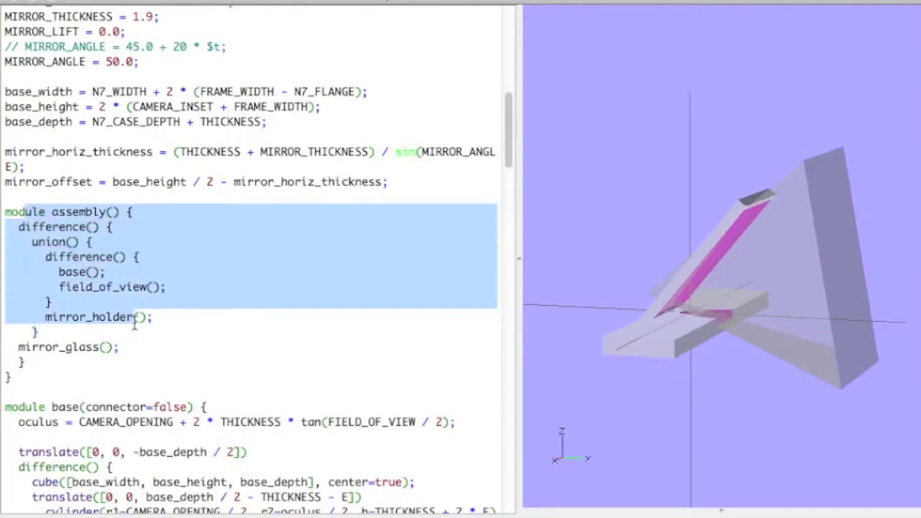
click(118, 288)
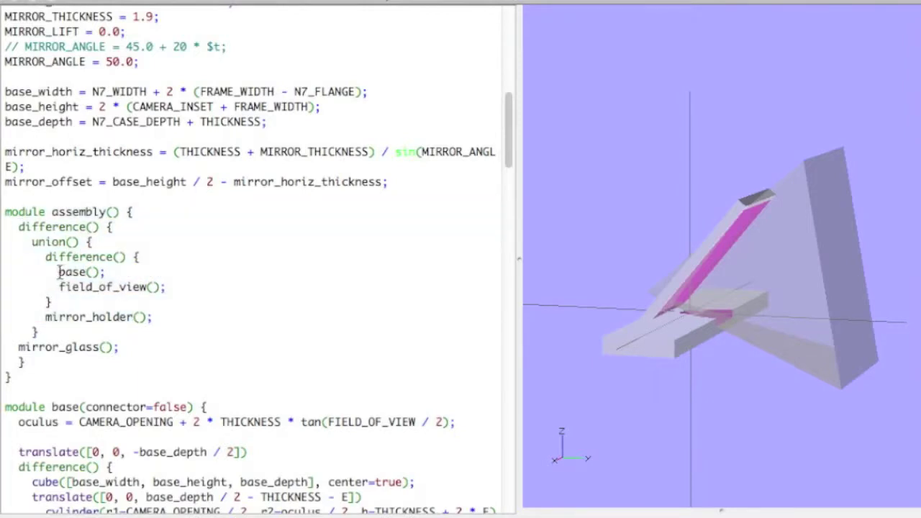
click(59, 272)
text(#)
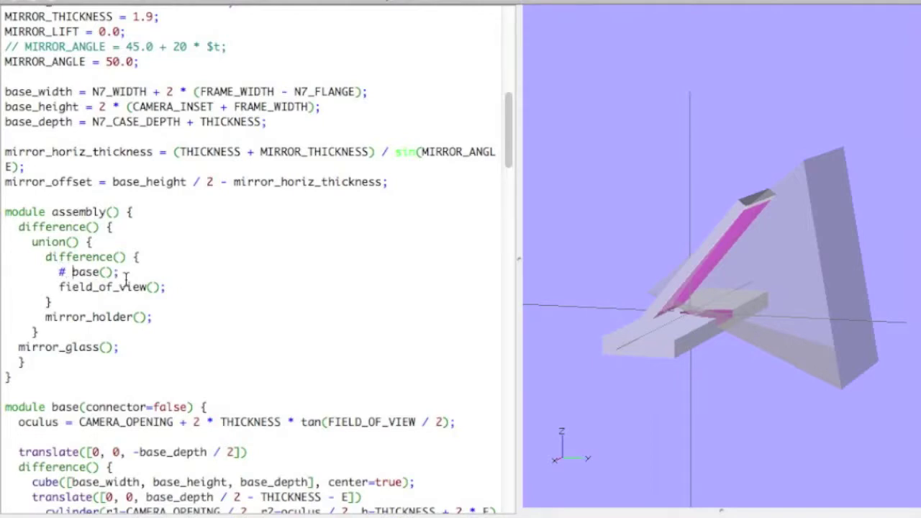
key(F5)
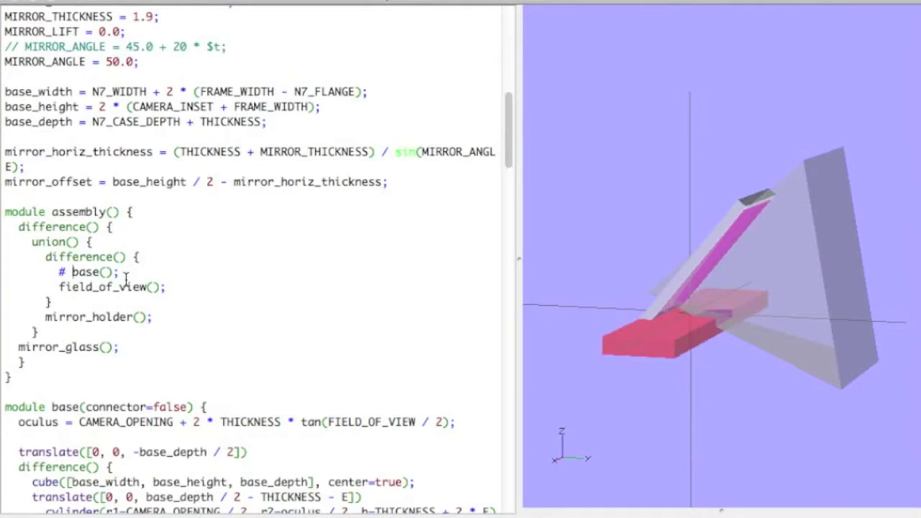
- Move the # debug modifier from base() to field_of_view(), preview the model and inspect the view pyramid from the side
key(BackSpace)
key(BackSpace)
text(#)
key(F5)
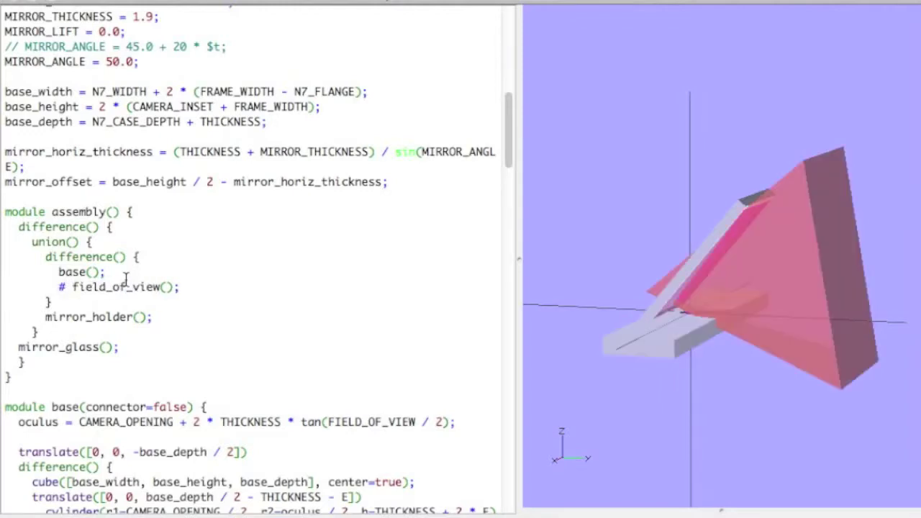
mouse_move(834, 359)
mouse_down()
mouse_move(756, 364)
mouse_move(775, 357)
mouse_move(803, 373)
mouse_move(818, 348)
mouse_move(762, 350)
mouse_move(837, 341)
mouse_up()
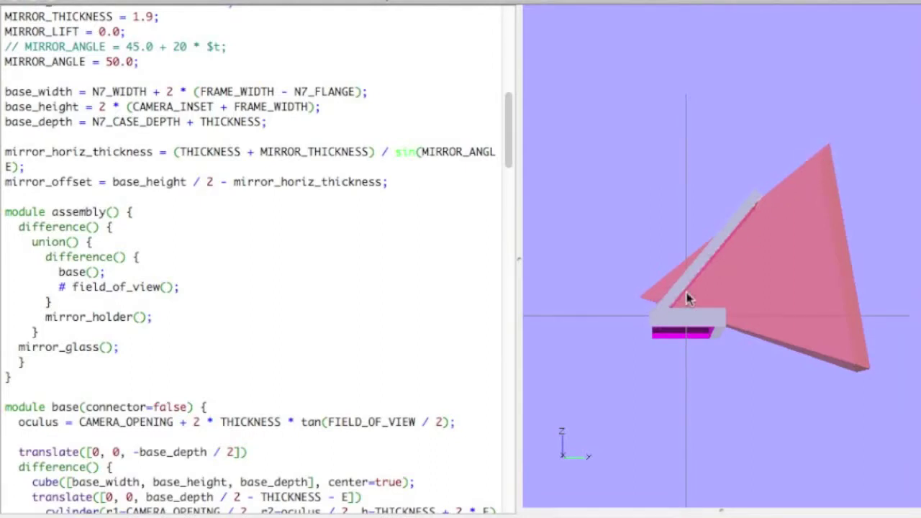
drag(831, 368, 809, 398)
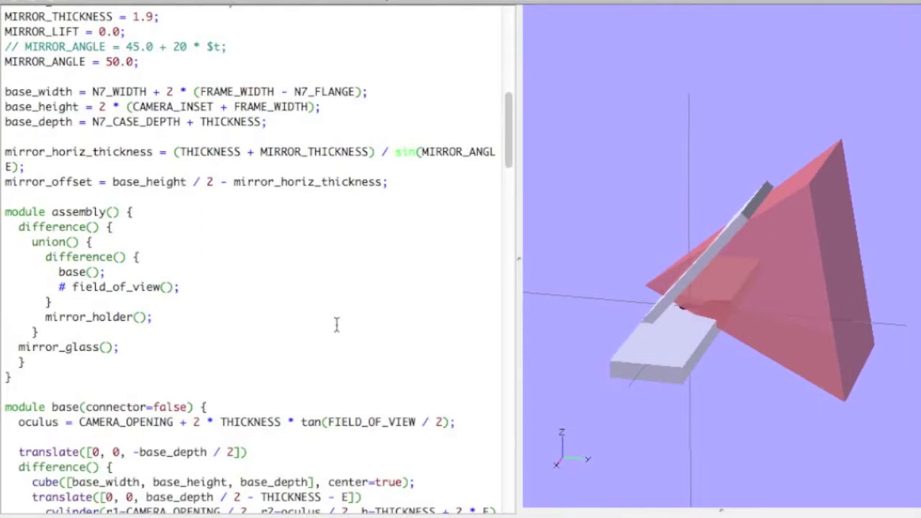
drag(783, 258, 776, 240)
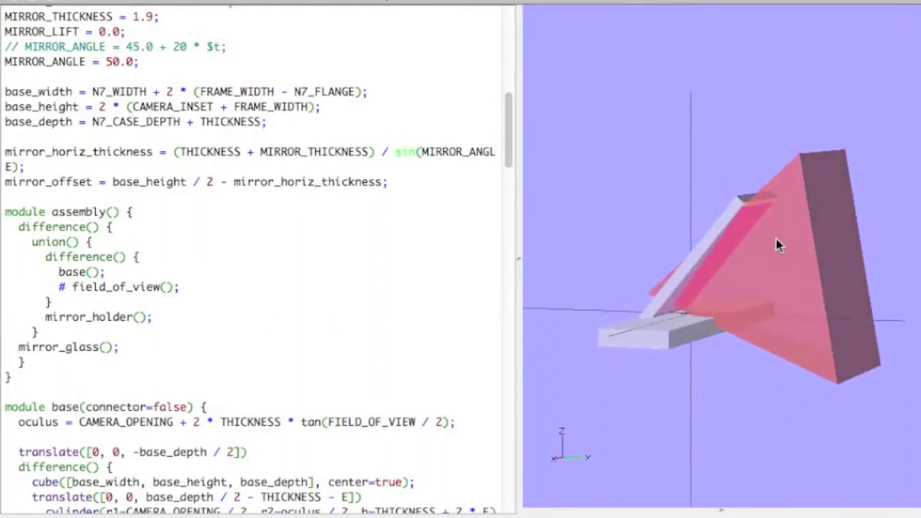
- Set MIRROR_ANGLE to 45.0, preview the model and inspect the field of view against the base from the side
click(114, 62)
key(BackSpace)
text(4)
key(Delete)
text(5)
key(F5)
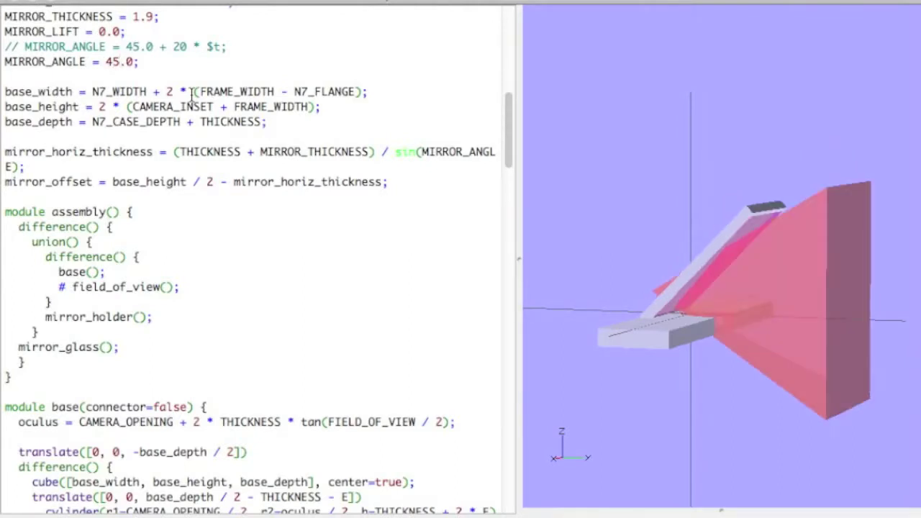
drag(658, 260, 627, 274)
drag(722, 340, 779, 336)
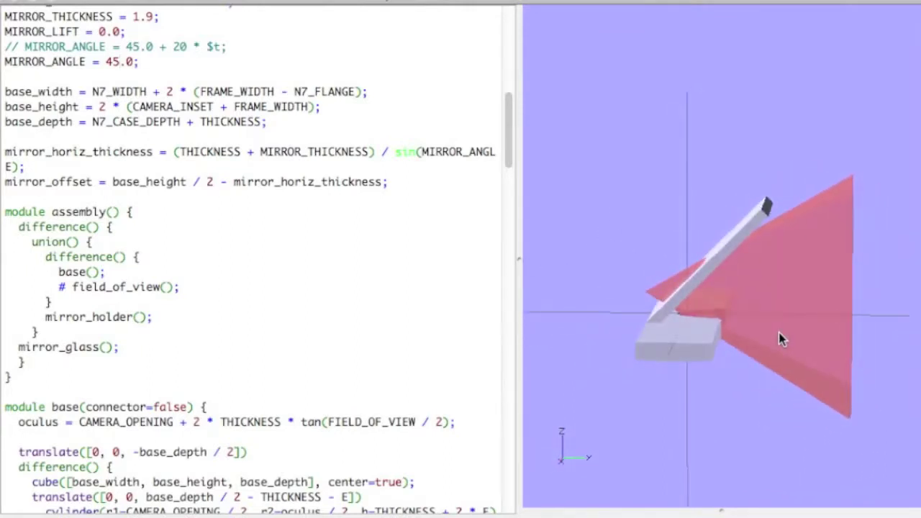
- Set MIRROR_ANGLE back to 50.0 and preview the changed field of view
key(BackSpace)
key(BackSpace)
text(50)
key(F5)
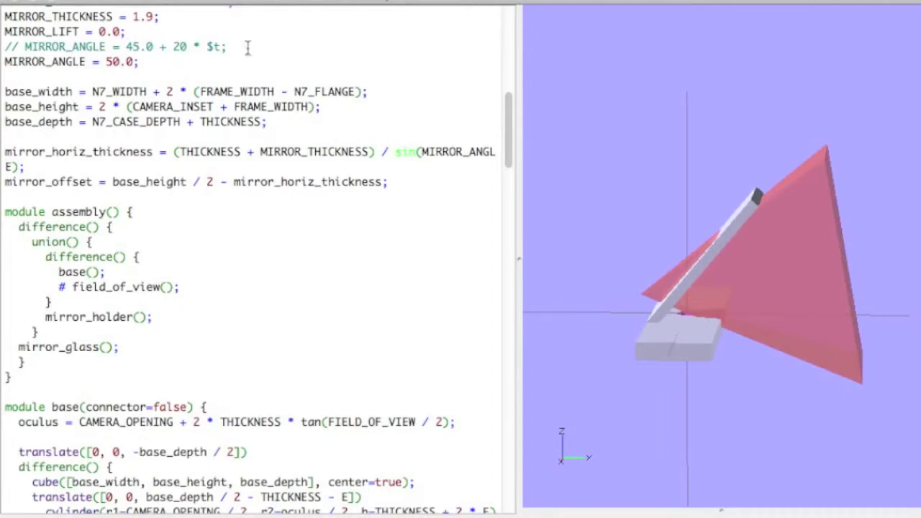
drag(734, 295, 678, 313)
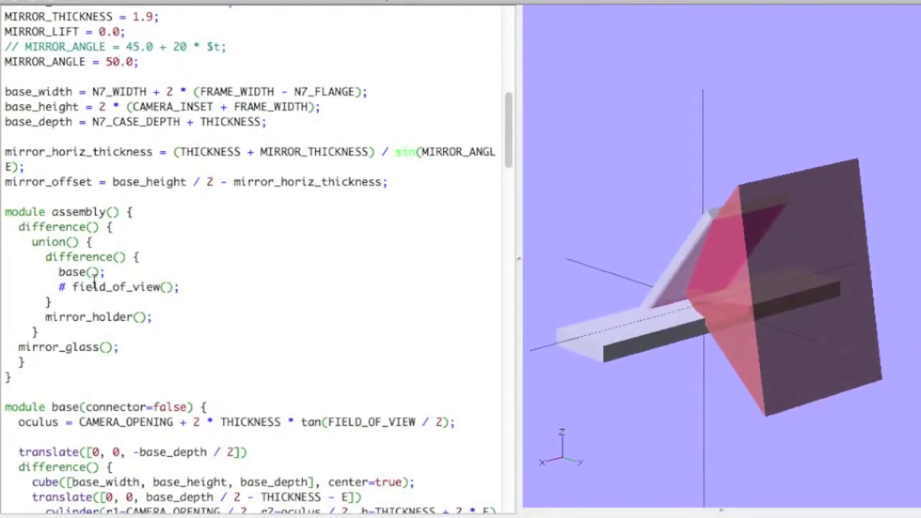
- Remove the # debug modifier from field_of_view(), preview the model and inspect the mirror holder from both sides
click(72, 288)
key(BackSpace)
key(BackSpace)
key(F5)
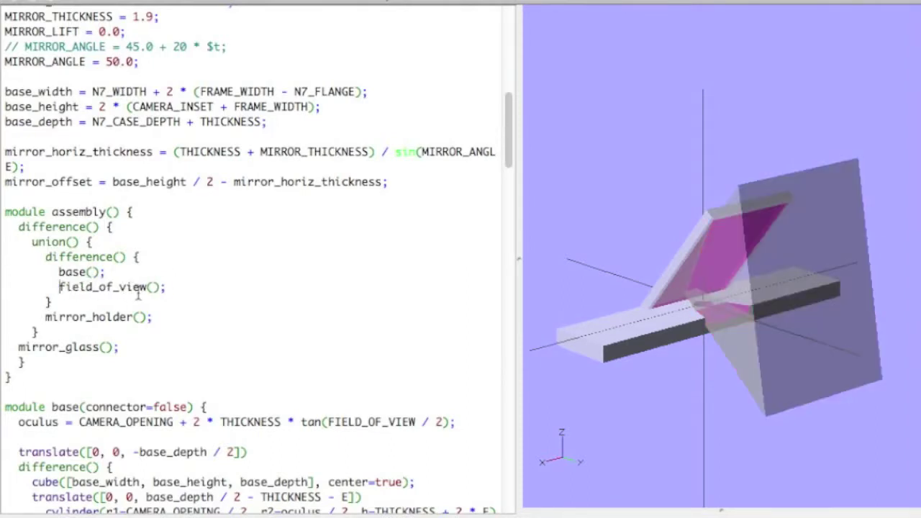
drag(724, 417, 700, 396)
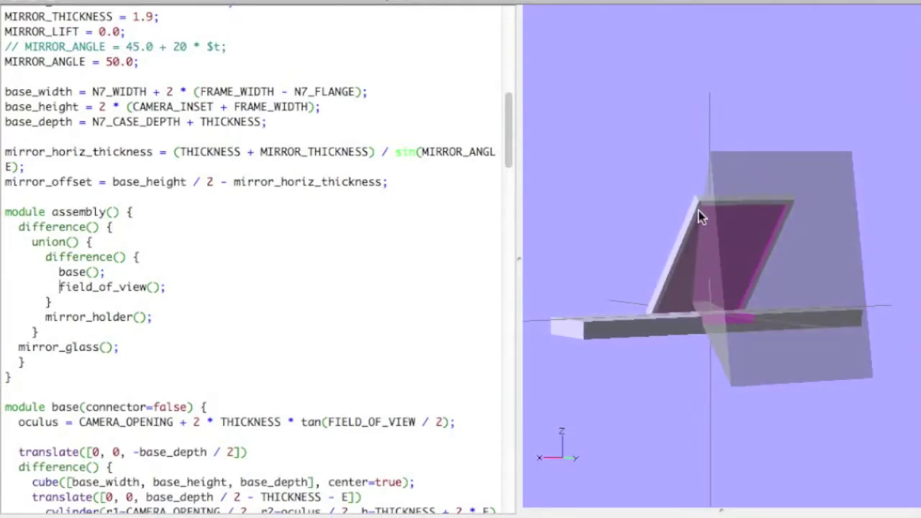
drag(803, 235, 716, 259)
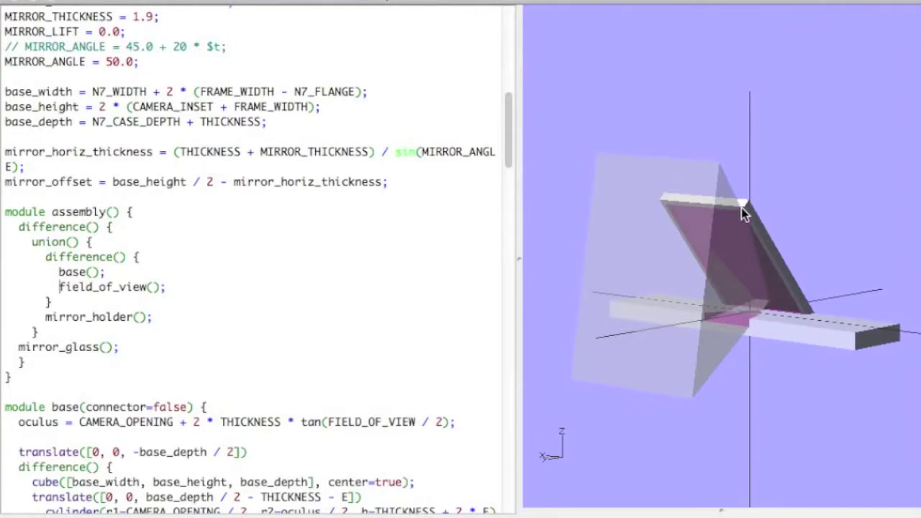
drag(725, 285, 826, 281)
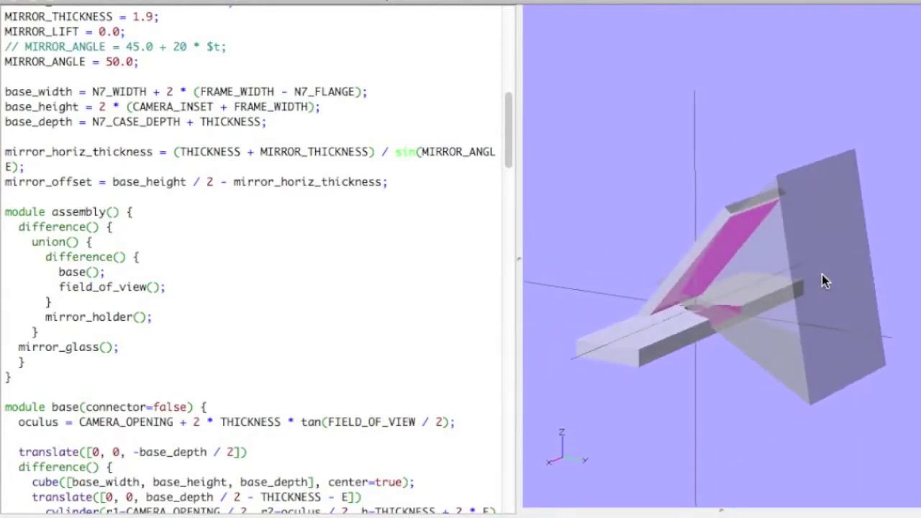
- Add the # debug modifier before mirror_holder() in the assembly module and preview the highlighted holder
click(40, 317)
text(#)
key(F5)
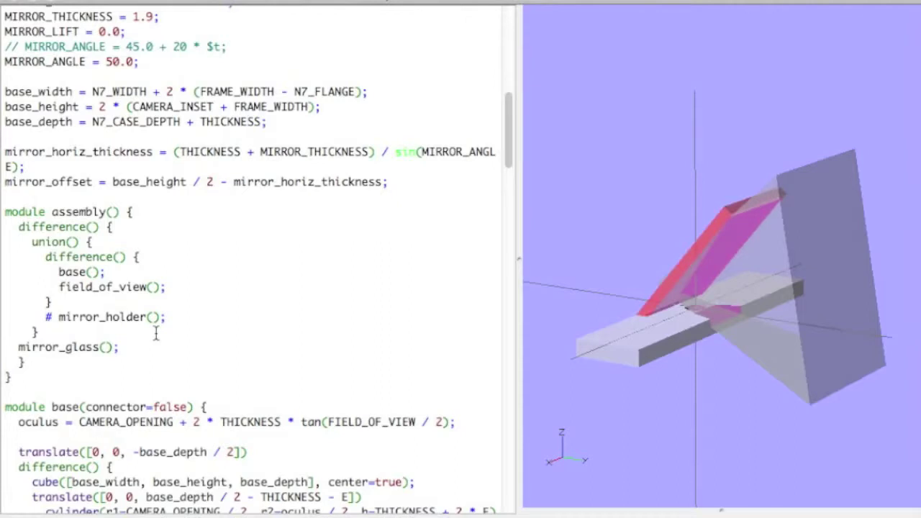
mouse_move(709, 302)
mouse_down()
mouse_move(829, 290)
mouse_move(696, 302)
mouse_up()
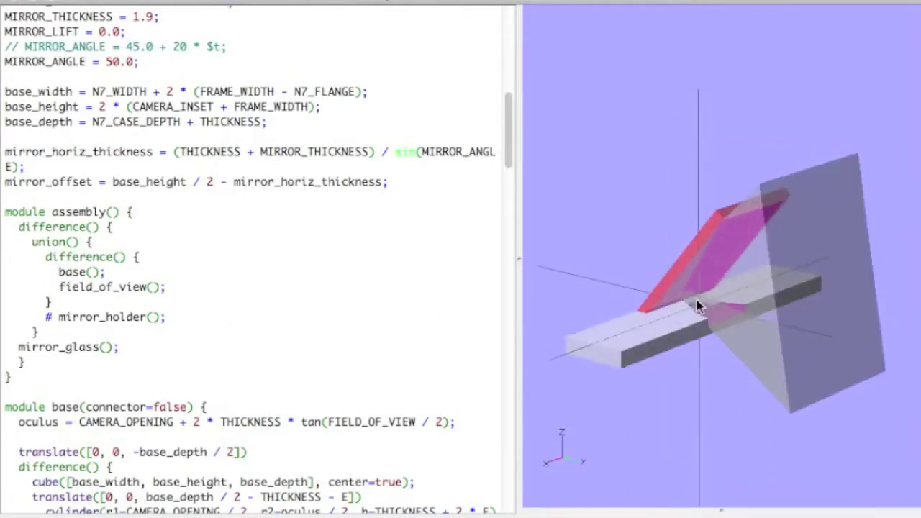
- Move the # debug modifier from mirror_holder() to mirror_glass() and preview the highlighted mirror glass
key(BackSpace)
key(BackSpace)
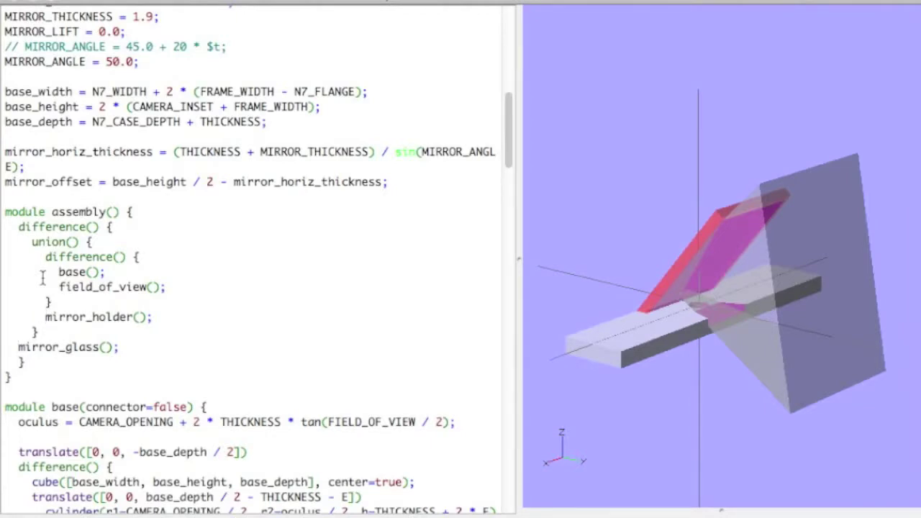
text(#)
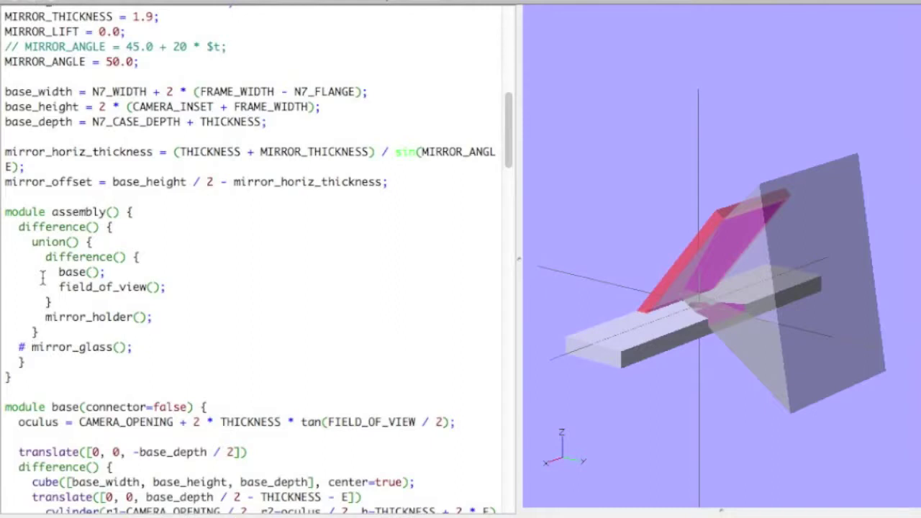
key(F5)
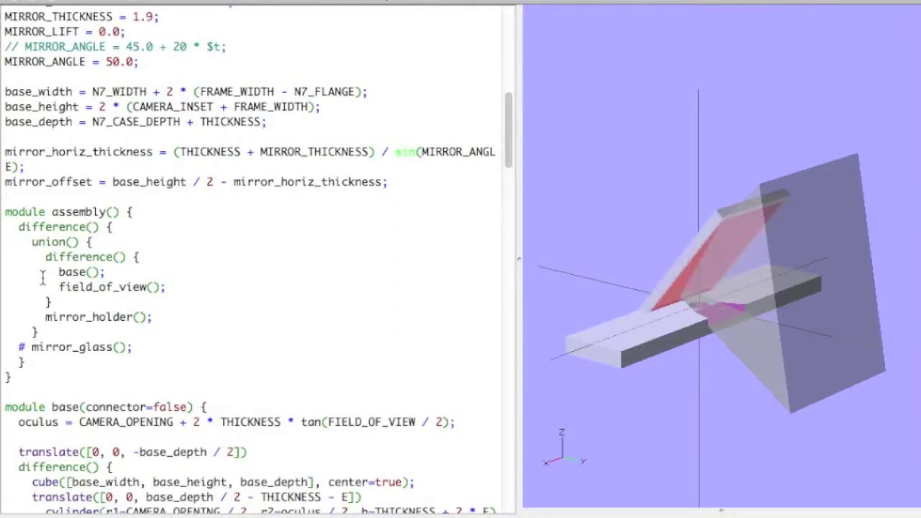
- Remove the # debug modifier from mirror_glass() and preview the assembly without any highlighting
key(BackSpace)
key(BackSpace)
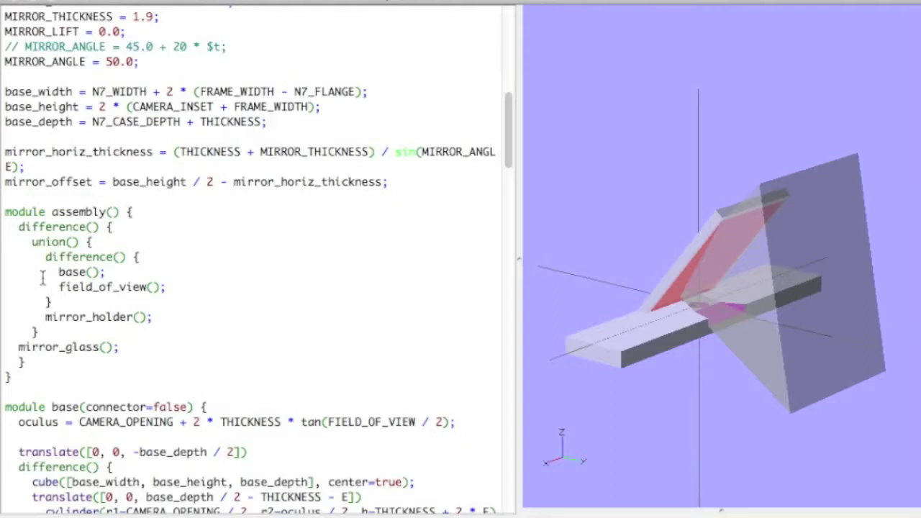
key(F5)
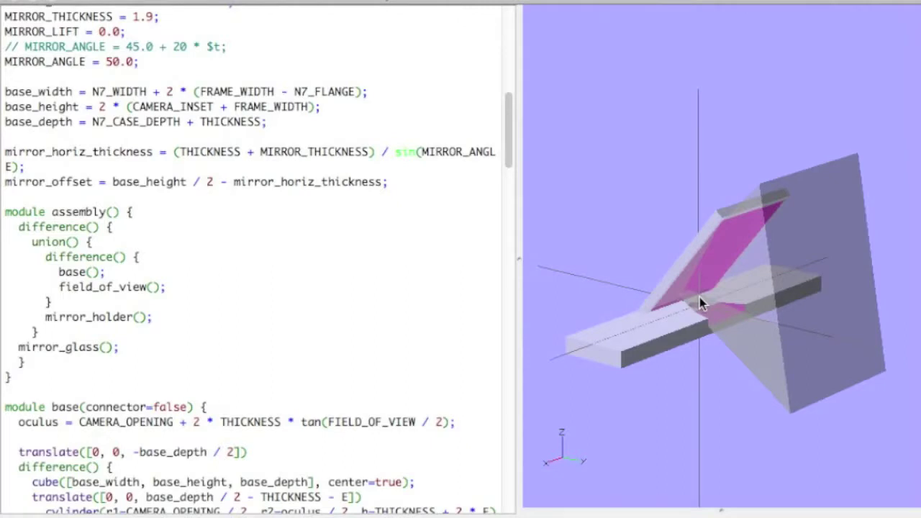
drag(702, 303, 697, 302)
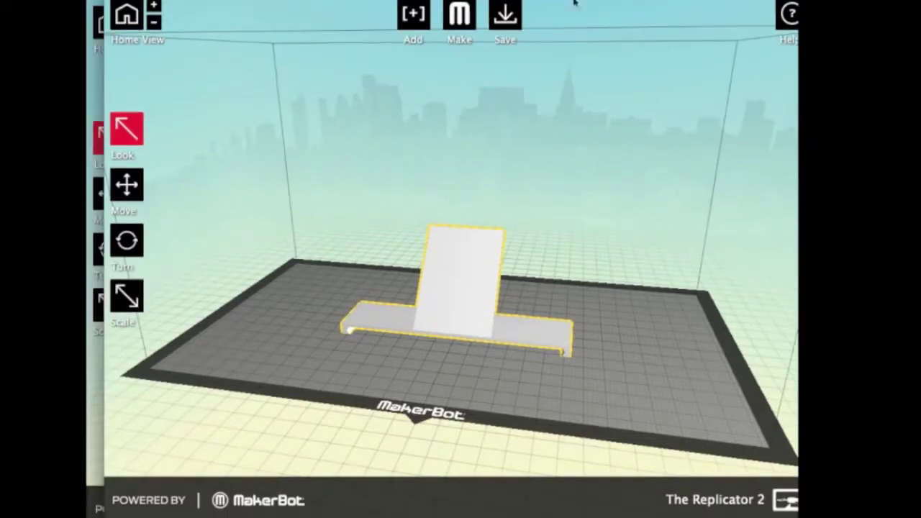
- Switch to the MakerBot print preparation program and inspect the mirror holder on the build plate
mouse_move(630, 165)
mouse_down()
mouse_move(573, 179)
mouse_move(559, 158)
mouse_move(425, 173)
mouse_move(633, 151)
mouse_move(647, 175)
mouse_move(628, 172)
mouse_up()
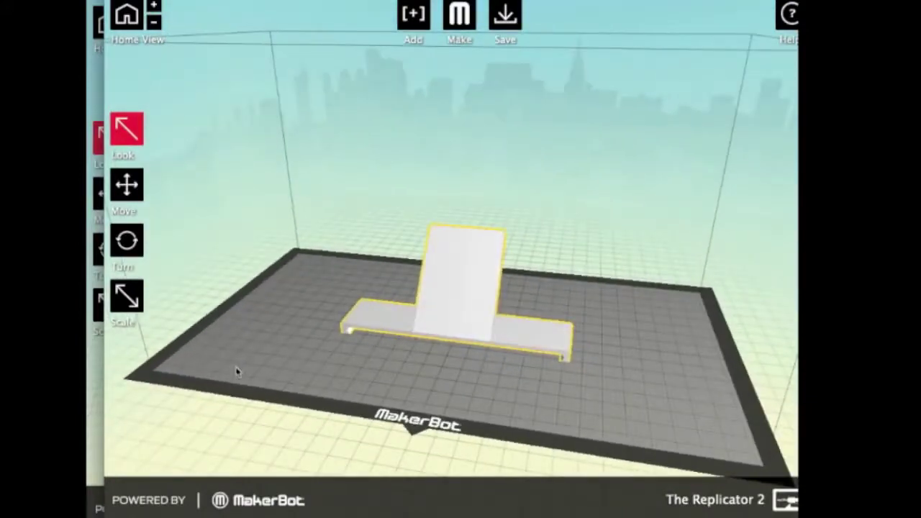
- Examine the mirror holder's overhangs and the underside's contact with the build plate from the front, back and side
drag(688, 241, 495, 219)
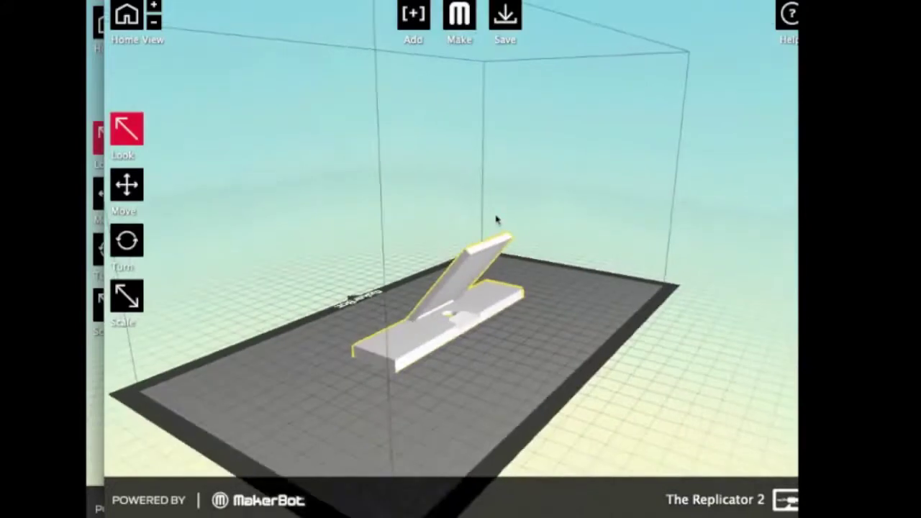
drag(580, 199, 648, 175)
drag(586, 283, 646, 277)
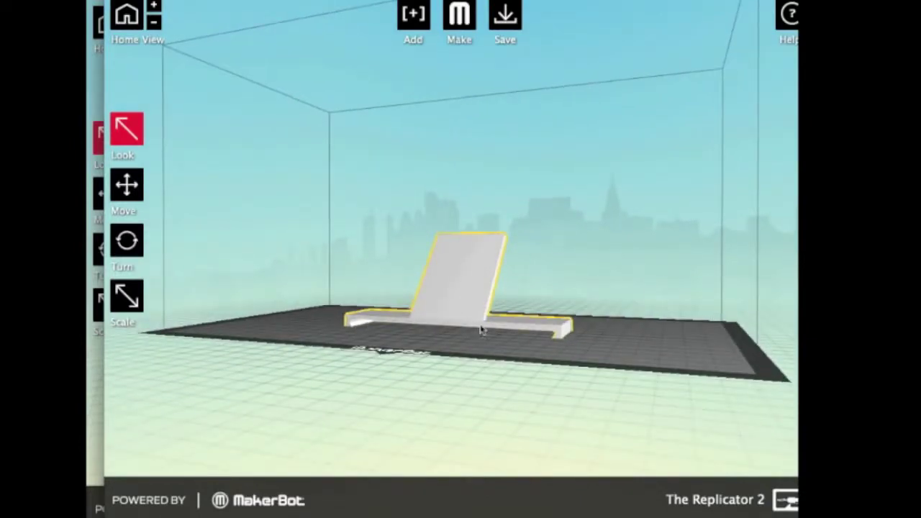
scroll(480, 330, up, 5)
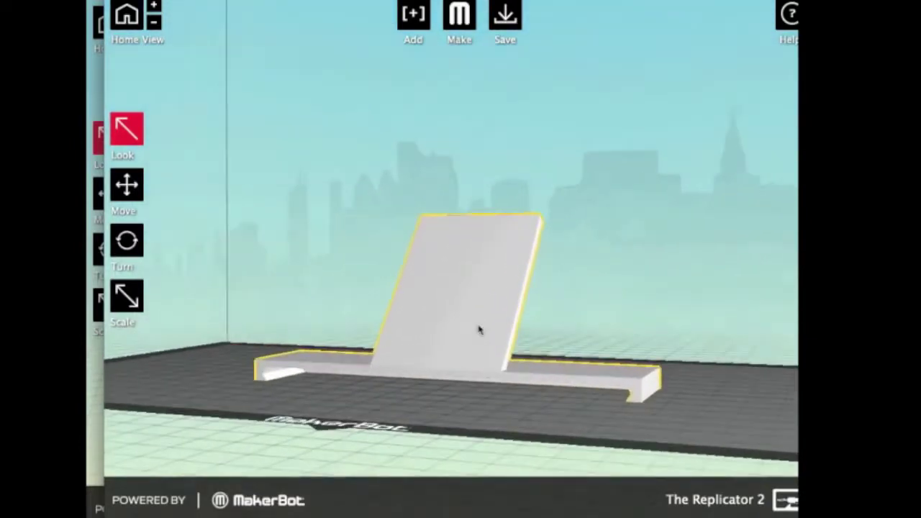
mouse_move(635, 288)
mouse_down()
mouse_move(643, 267)
mouse_move(646, 278)
mouse_up()
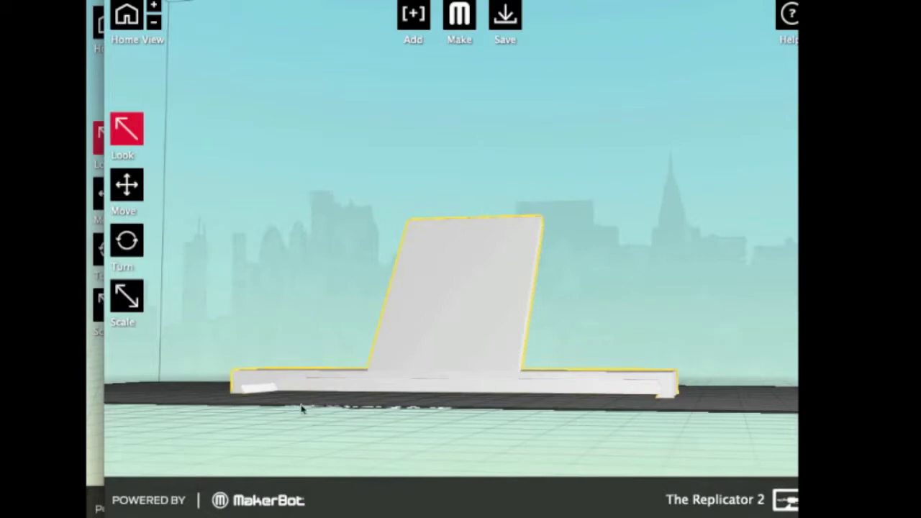
drag(697, 241, 656, 249)
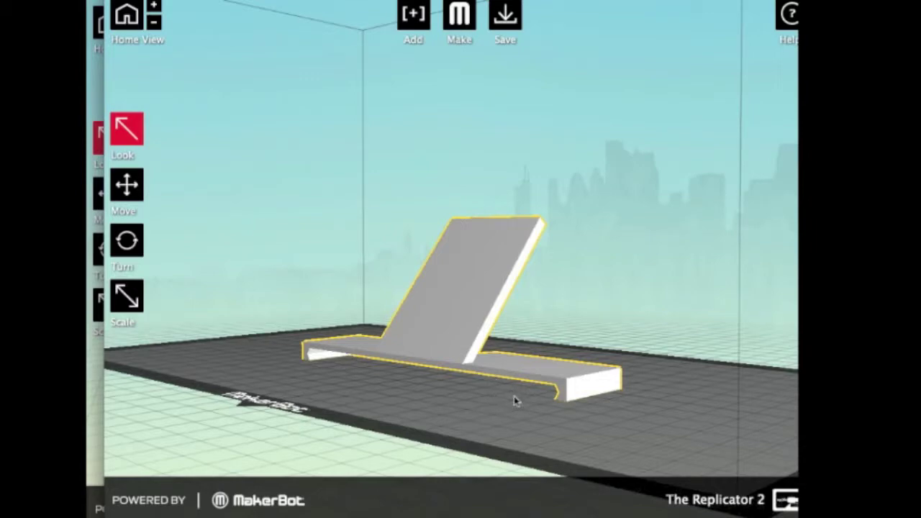
mouse_move(632, 272)
mouse_down()
mouse_move(638, 256)
mouse_move(618, 284)
mouse_move(627, 285)
mouse_up()
scroll(619, 285, down, 3)
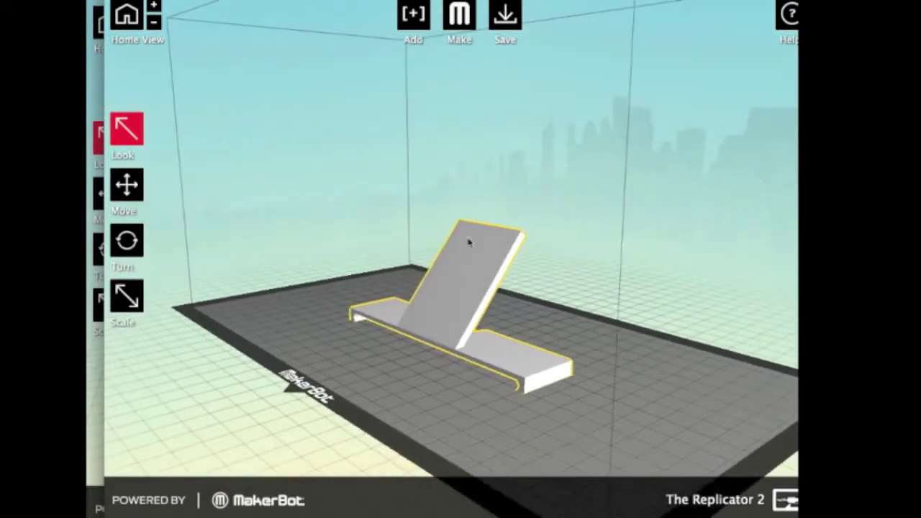
- Set the mirror holder's rotation about the X axis to 50°
click(131, 242)
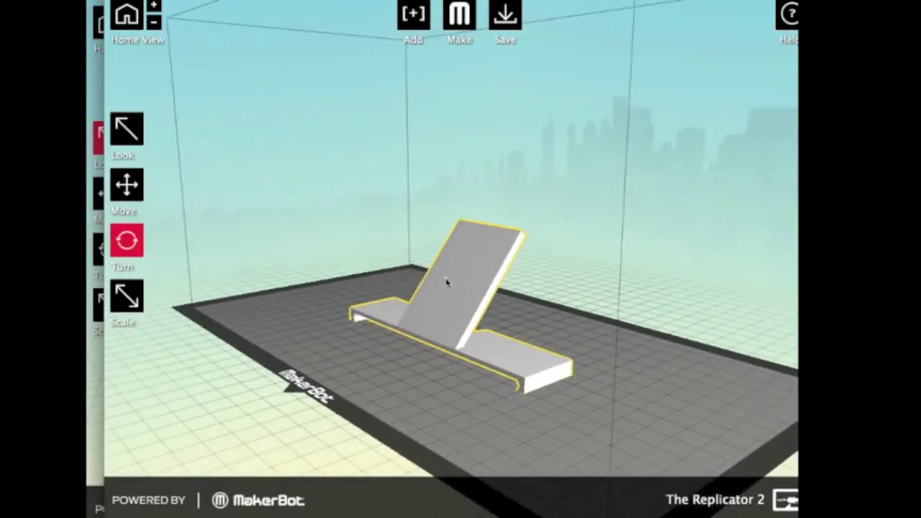
click(128, 241)
click(331, 173)
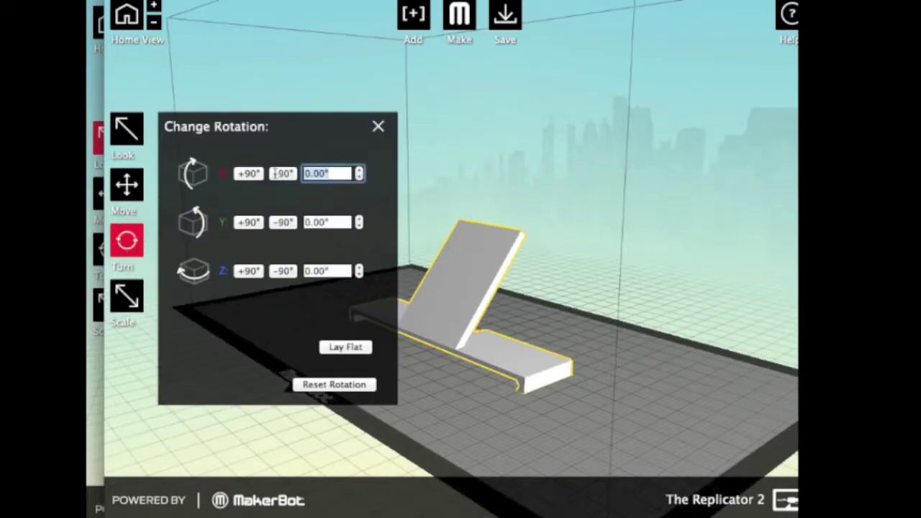
text(90)
click(251, 175)
drag(328, 175, 288, 176)
text(50)
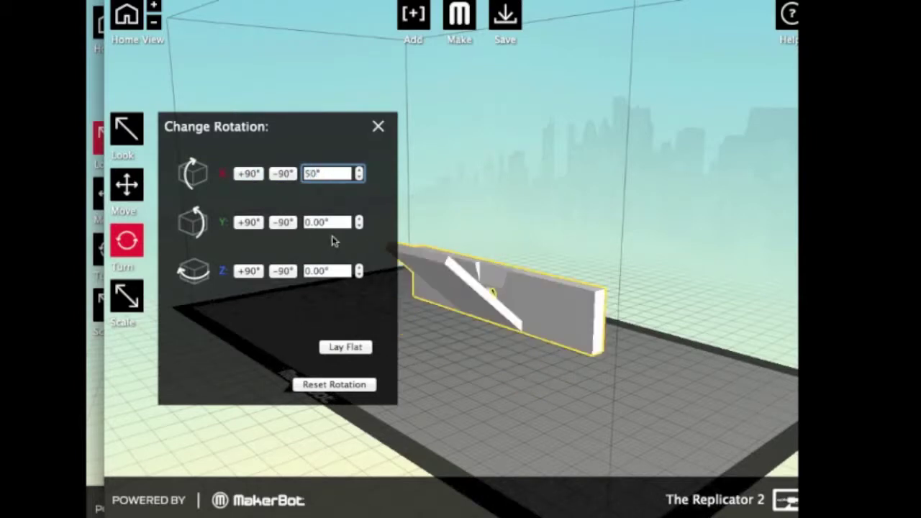
key(Return)
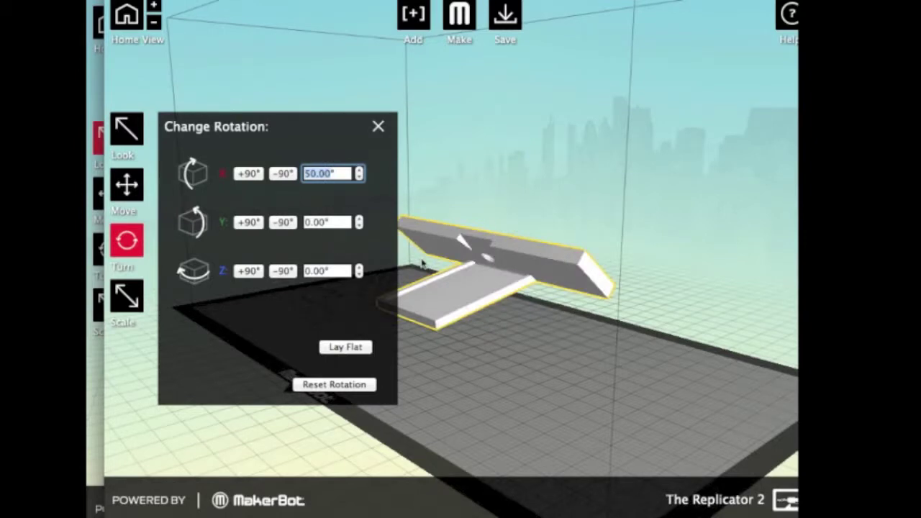
- Lay the rotated mirror holder flat on the build plate and check its orientation from above and the side
click(356, 348)
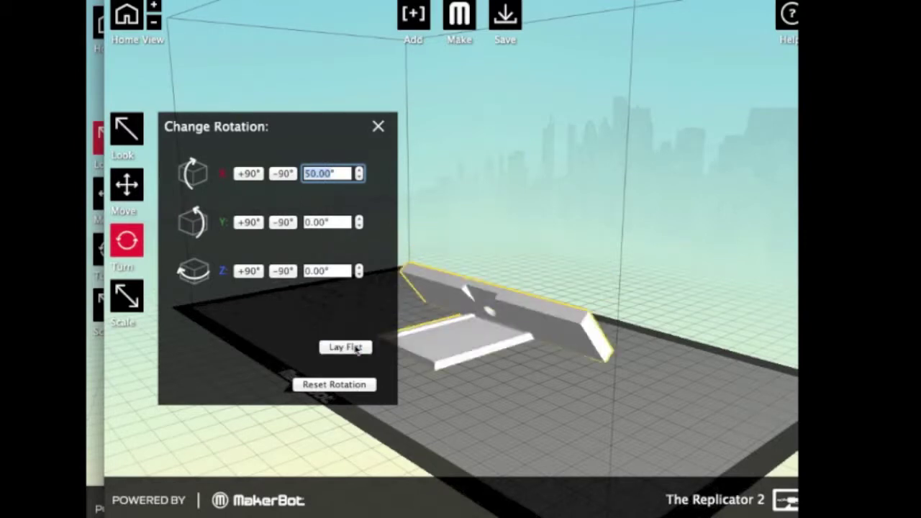
click(377, 126)
mouse_move(539, 206)
mouse_down()
mouse_move(520, 191)
mouse_move(551, 197)
mouse_move(527, 193)
mouse_move(536, 197)
mouse_up()
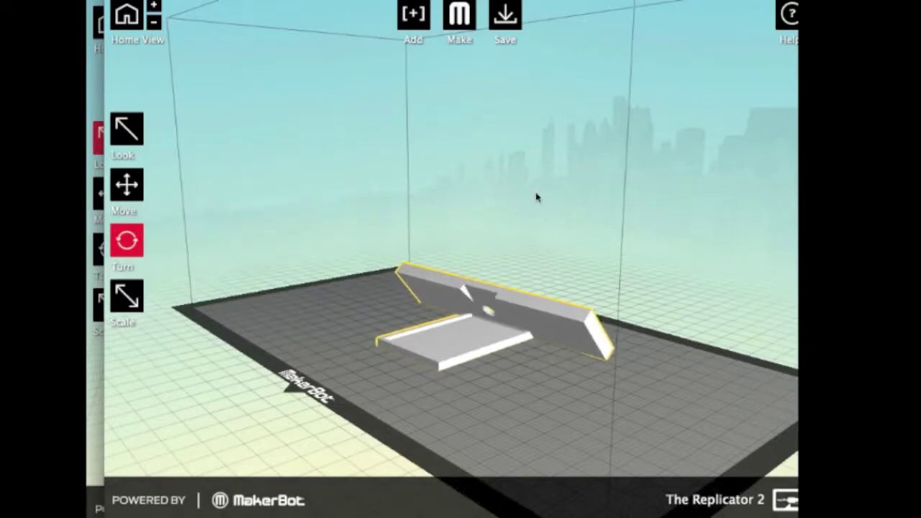
click(127, 130)
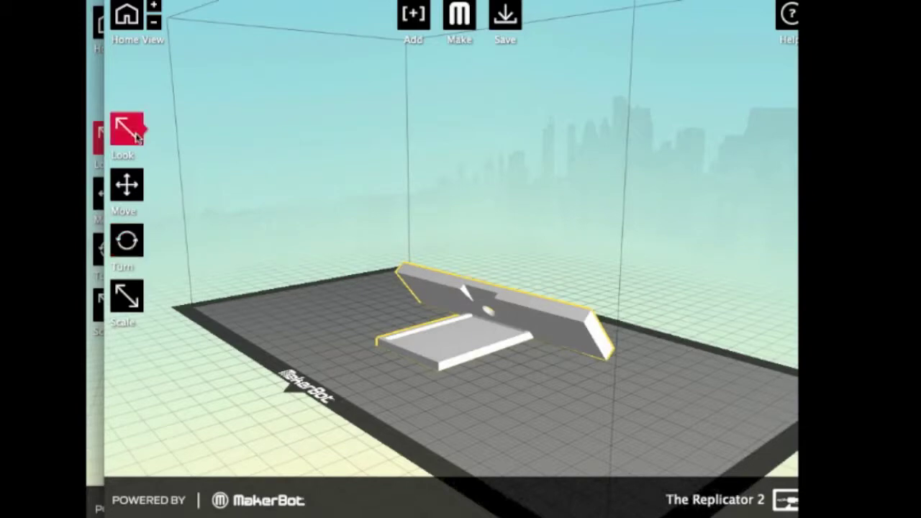
drag(582, 165, 583, 189)
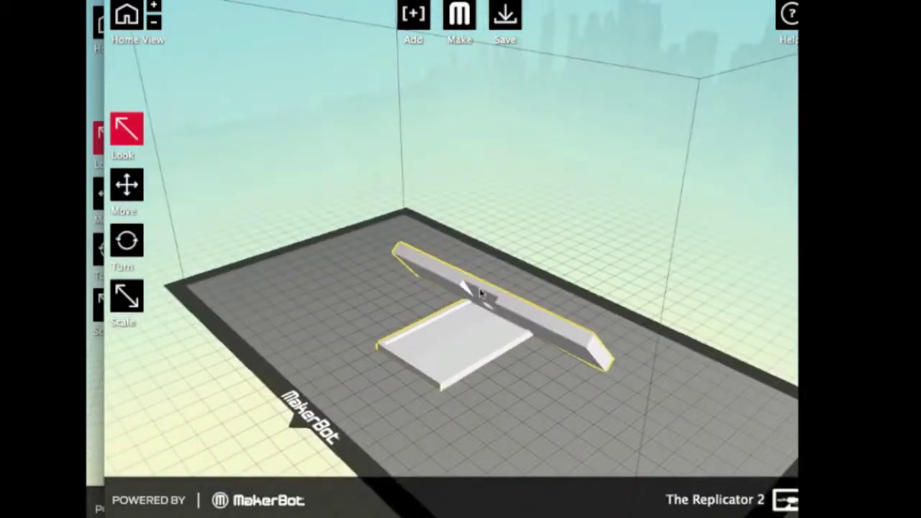
drag(606, 298, 592, 239)
drag(631, 293, 591, 278)
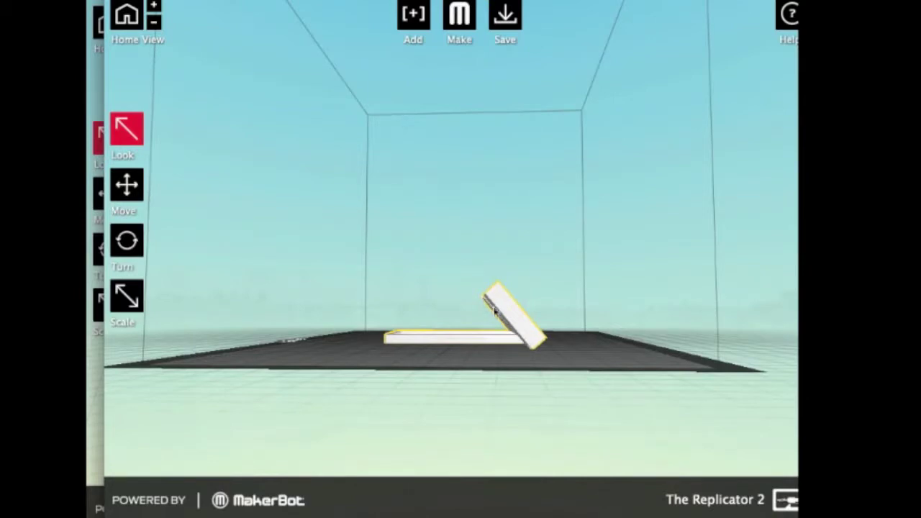
drag(510, 227, 574, 252)
- Slice the holder for The Replicator 2 in MakerBot PLA at standard resolution with a raft, no supports and 10% infill, opening the toolpath preview
click(459, 16)
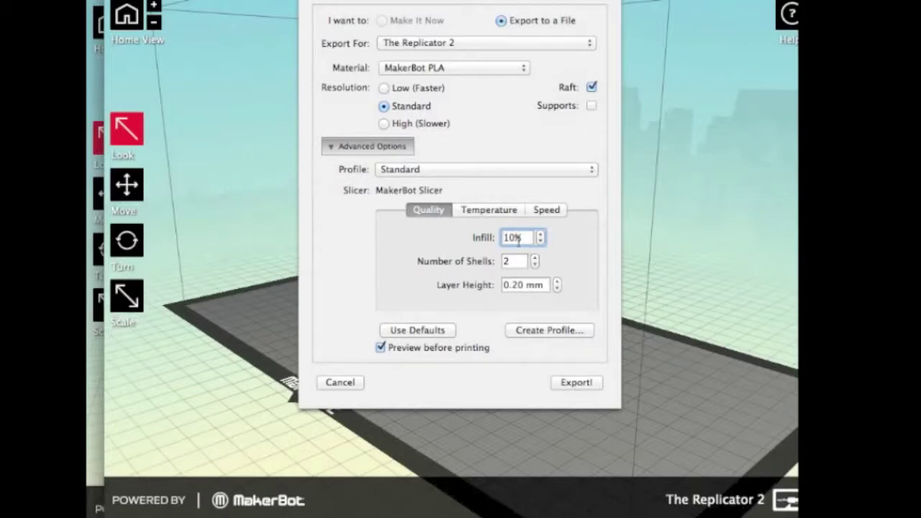
click(568, 383)
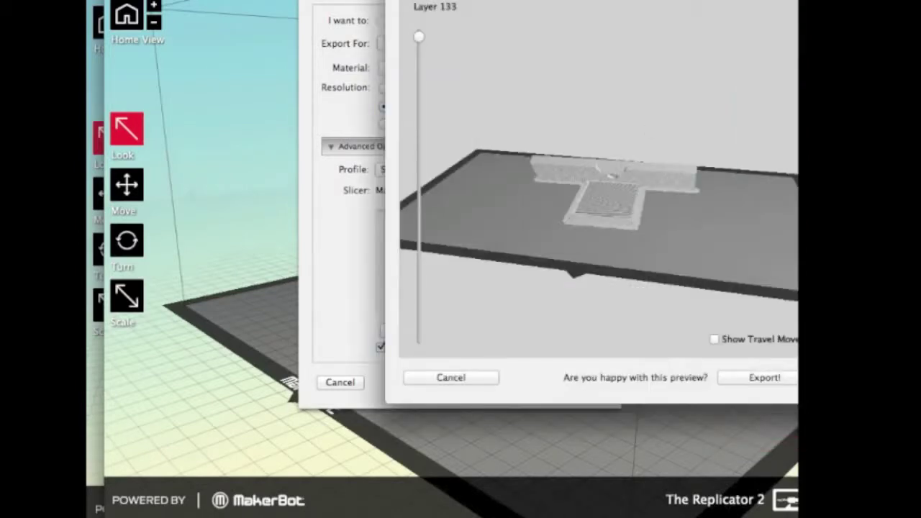
drag(615, 0, 487, 3)
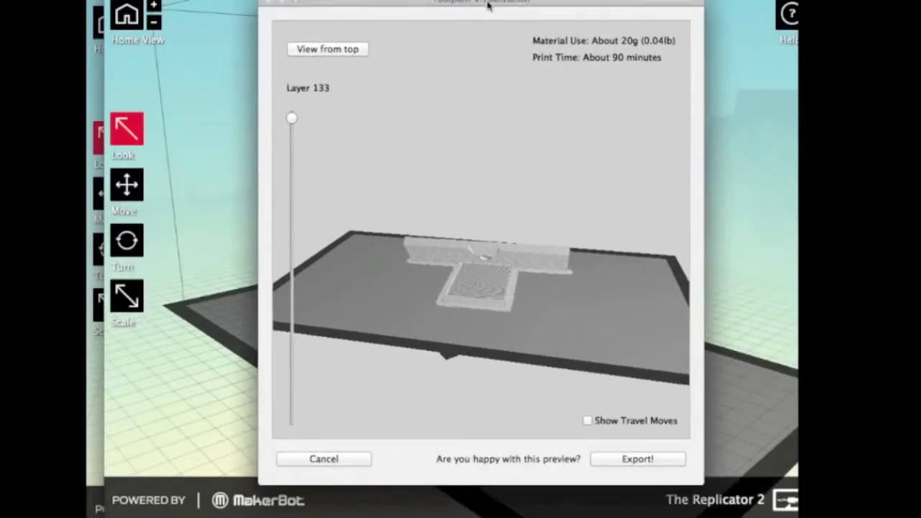
- Examine the sliced holder's raft and overhang from several angles, and run the layer preview down to layer 0 and back to layer 133
drag(529, 178, 502, 161)
scroll(480, 184, up, 5)
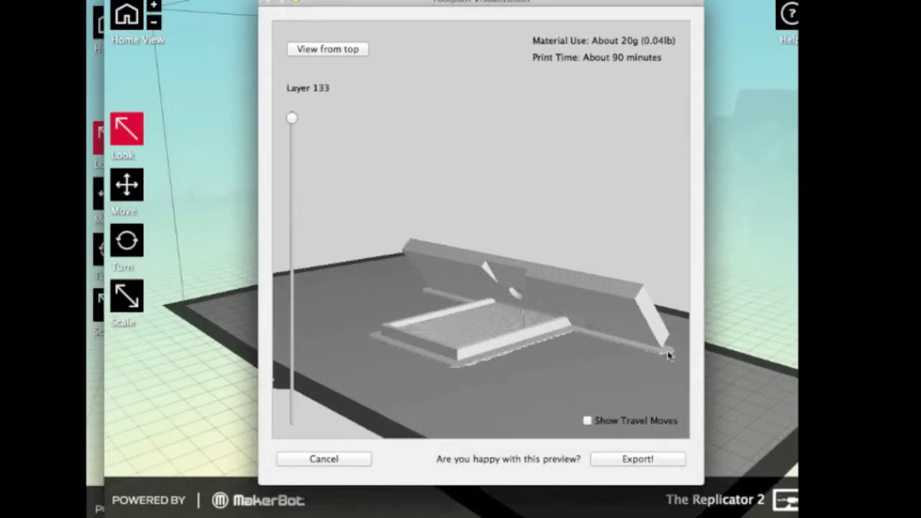
drag(550, 346, 495, 341)
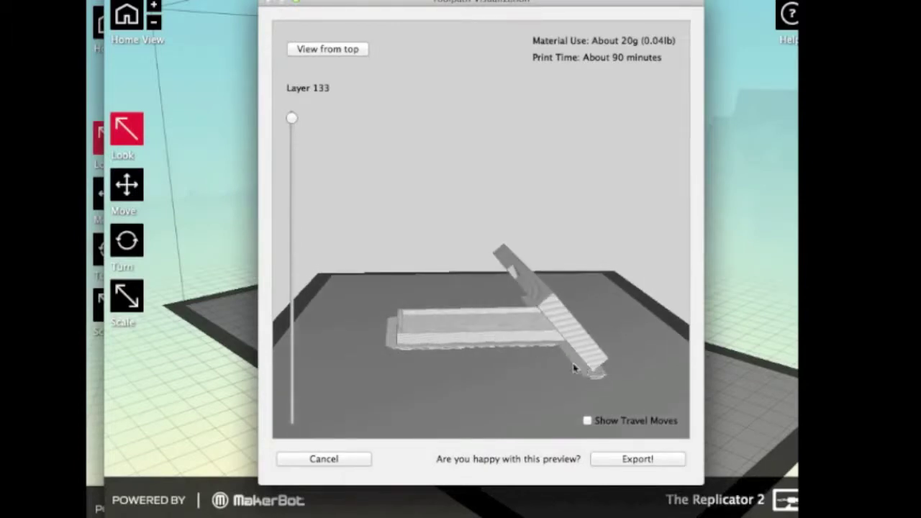
drag(469, 400, 492, 404)
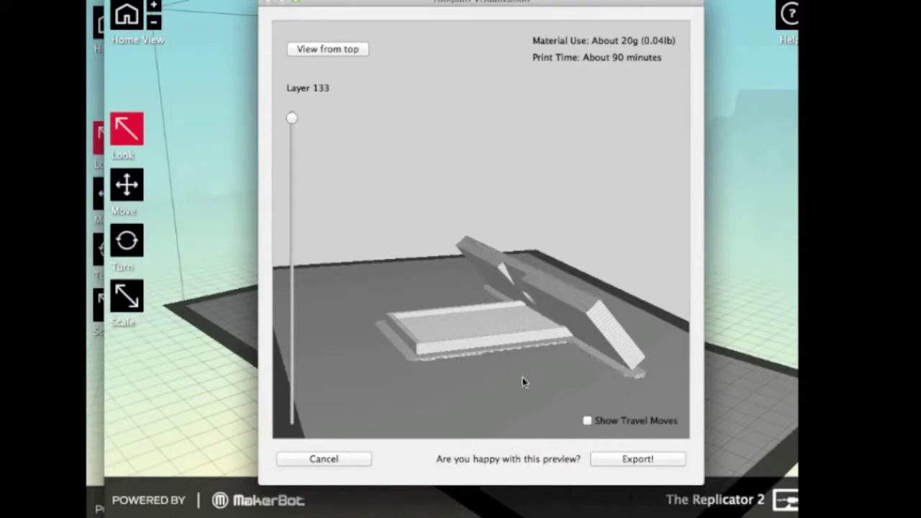
drag(519, 379, 560, 379)
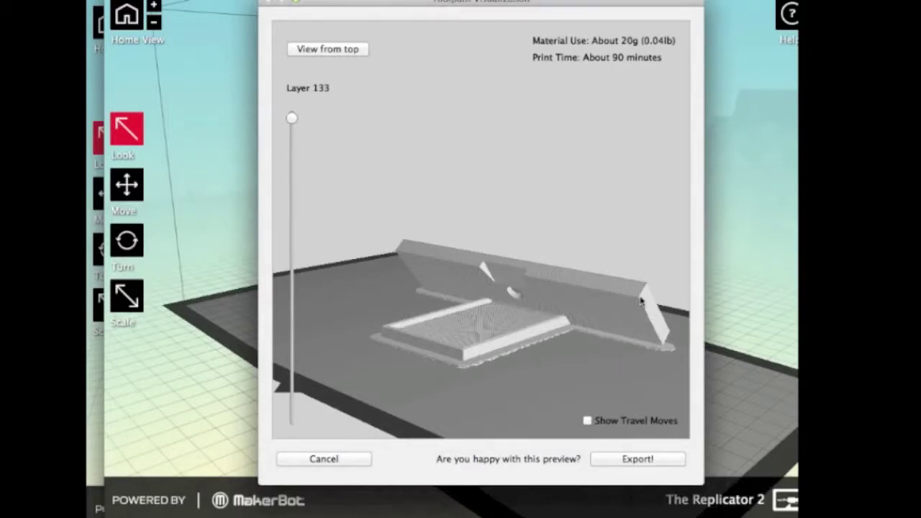
mouse_move(607, 365)
mouse_down()
mouse_move(662, 364)
mouse_move(589, 367)
mouse_up()
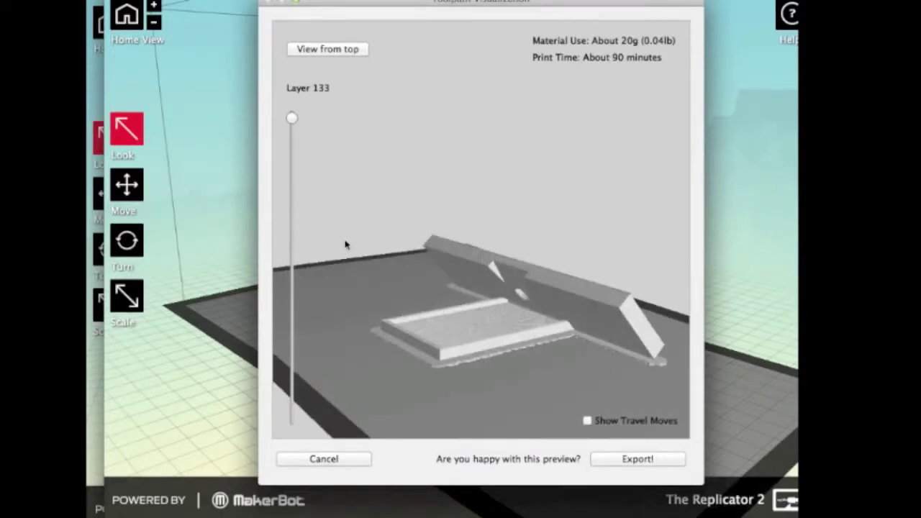
drag(293, 119, 316, 428)
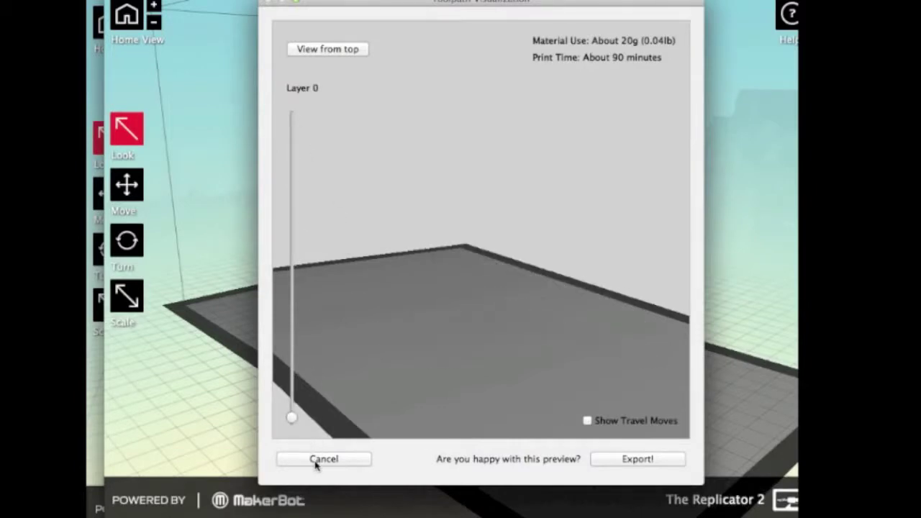
drag(293, 423, 296, 115)
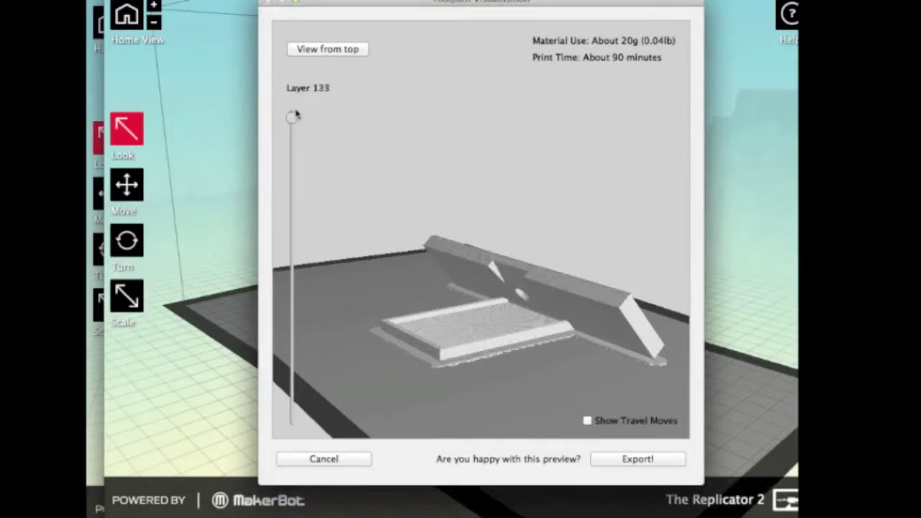